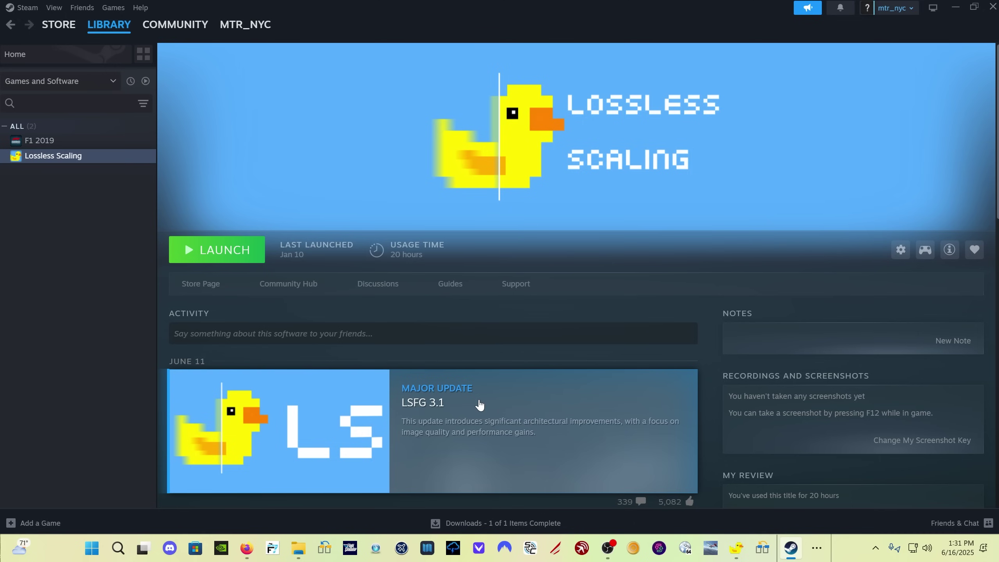
- Launch Lossless Scaling, keep LSFG 3.1 as frame generation type, and reveal the Mode choices
left_click(211, 237)
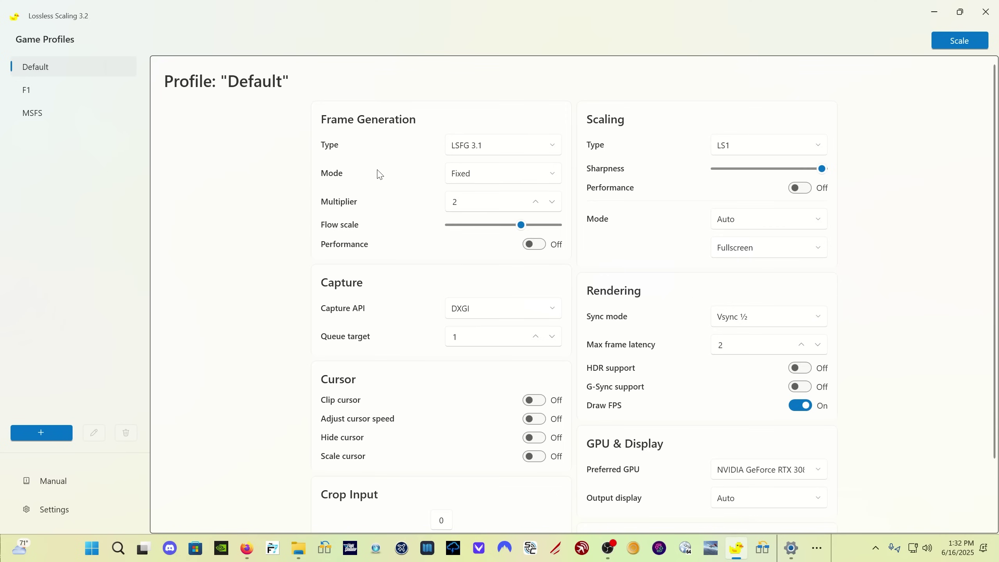
left_click(531, 148)
left_click(531, 147)
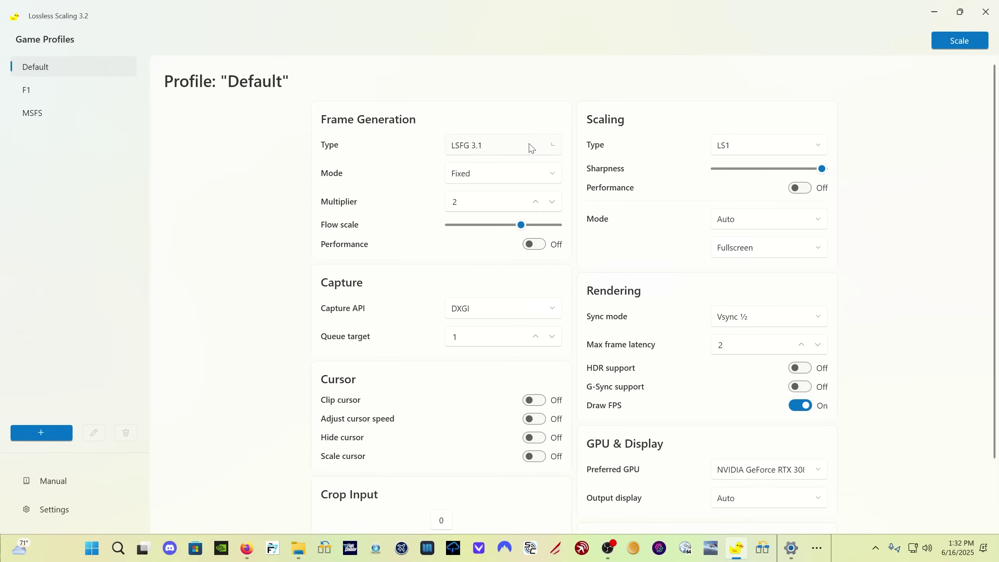
mouse_move(532, 181)
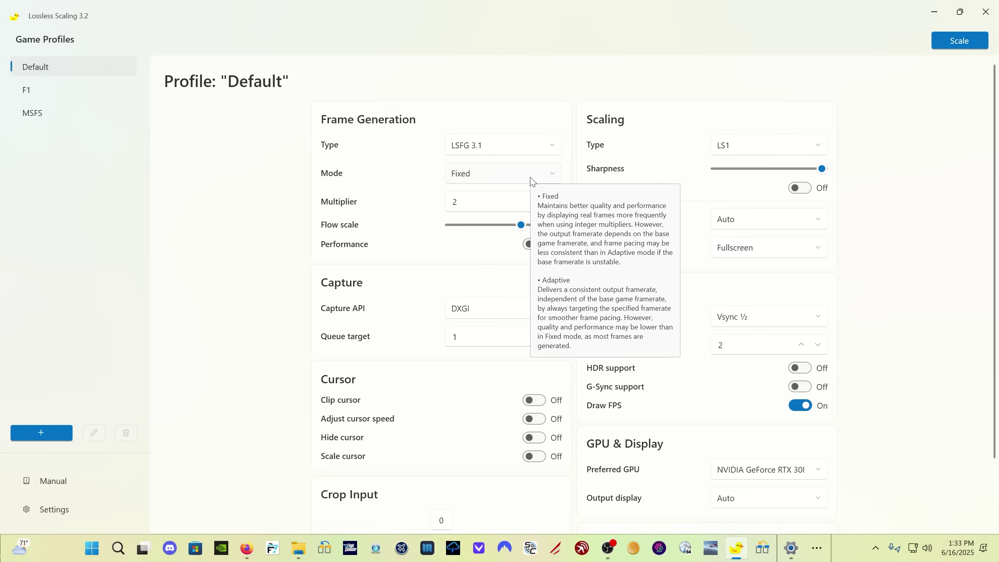
left_click(531, 180)
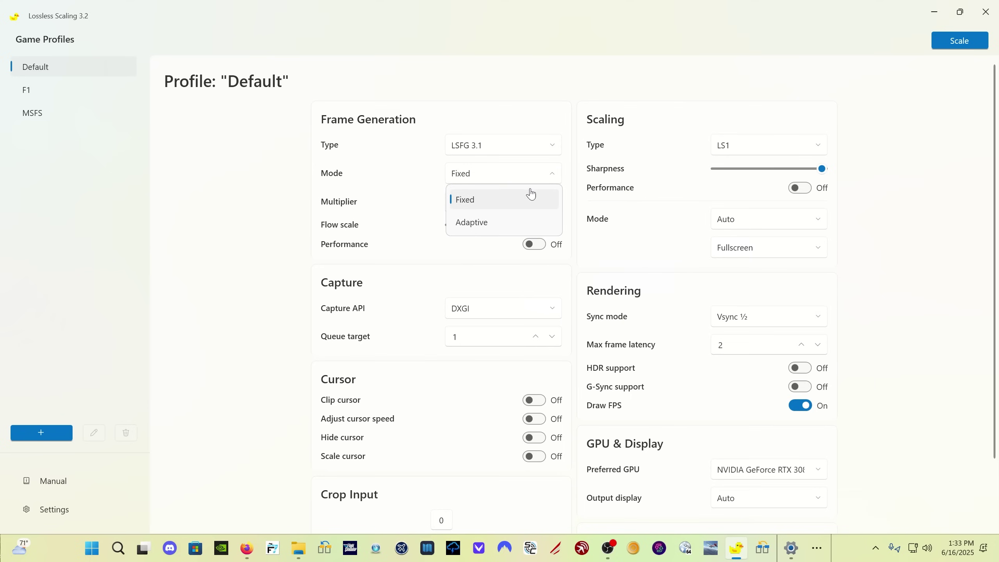
left_click(523, 224)
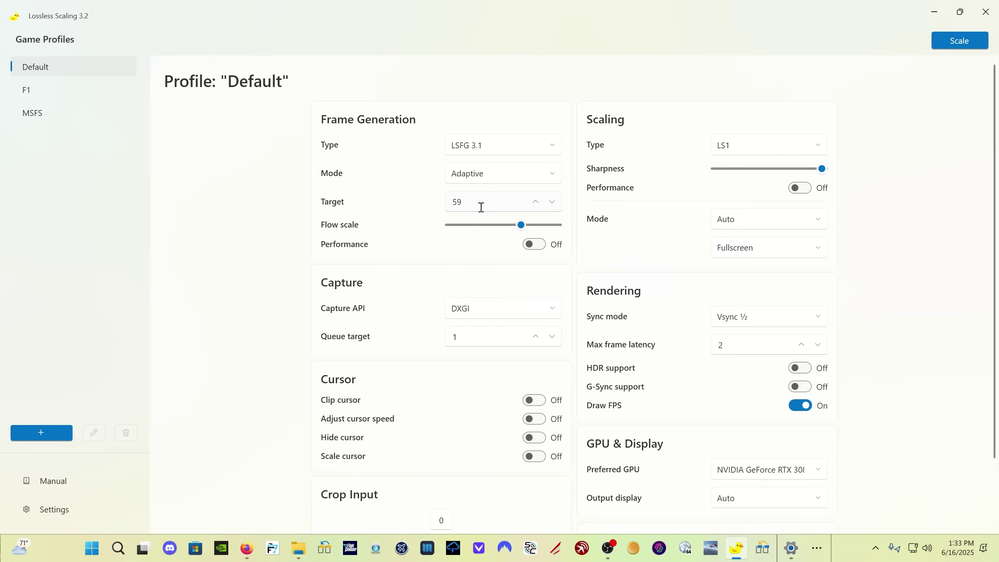
left_click(489, 174)
left_click(500, 197)
left_click(536, 206)
left_click(552, 202)
mouse_move(521, 227)
left_click(493, 311)
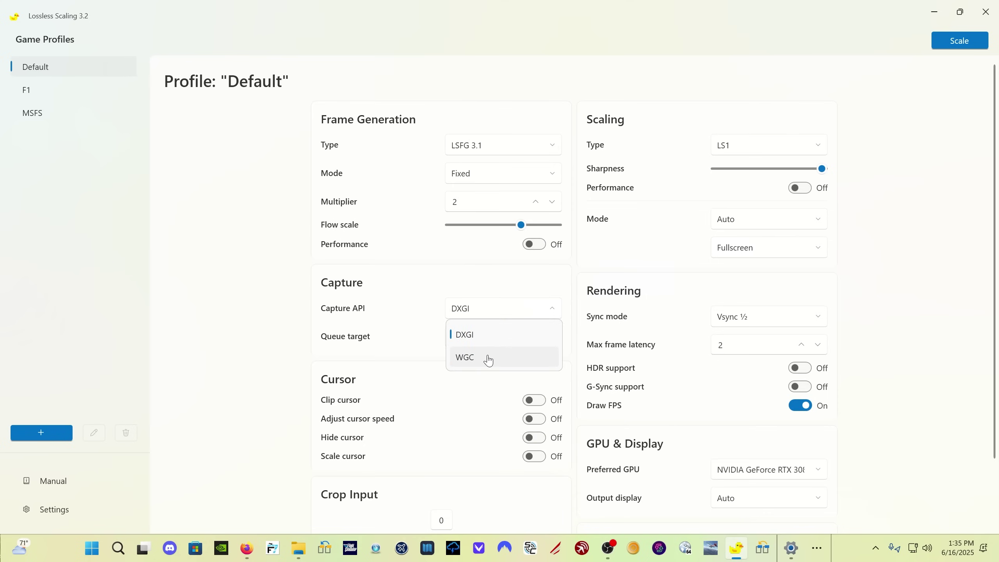
left_click(488, 356)
left_click(497, 308)
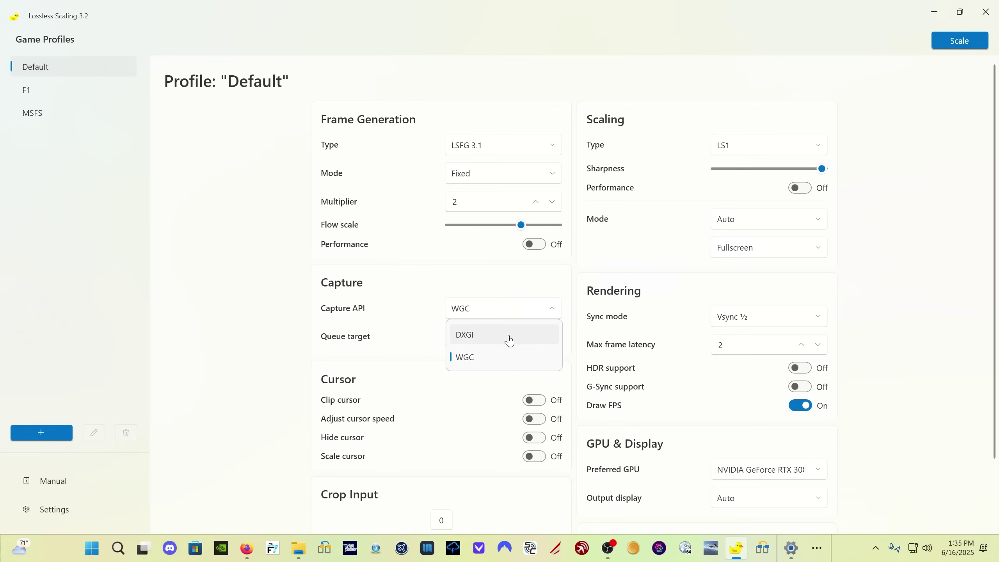
left_click(509, 338)
left_click(501, 305)
left_click(480, 355)
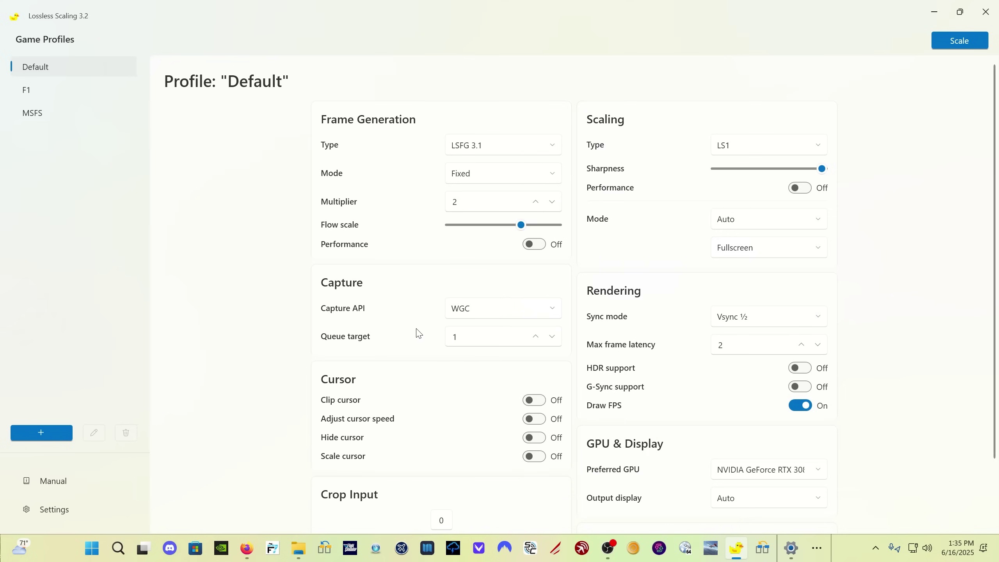
left_click(502, 314)
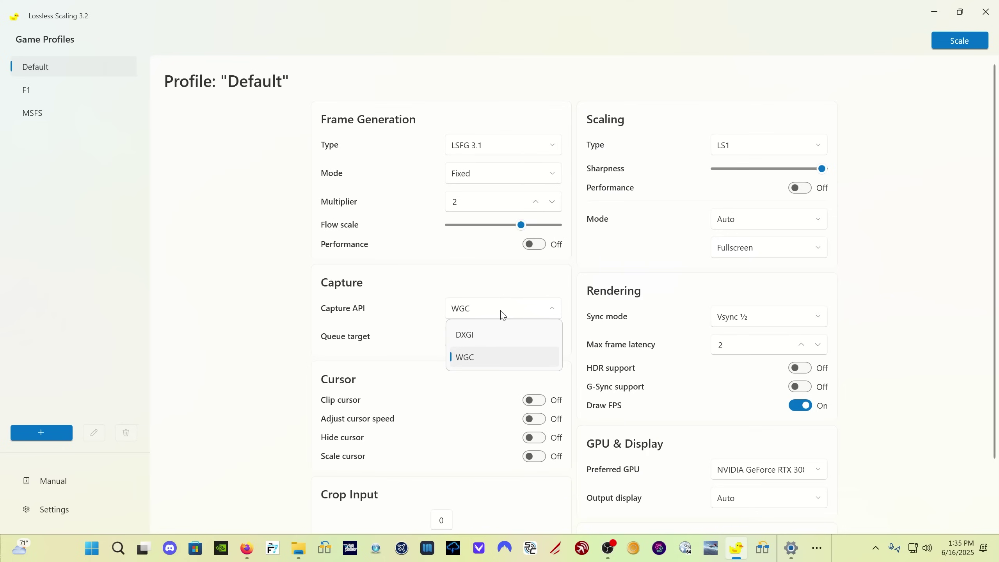
left_click(492, 334)
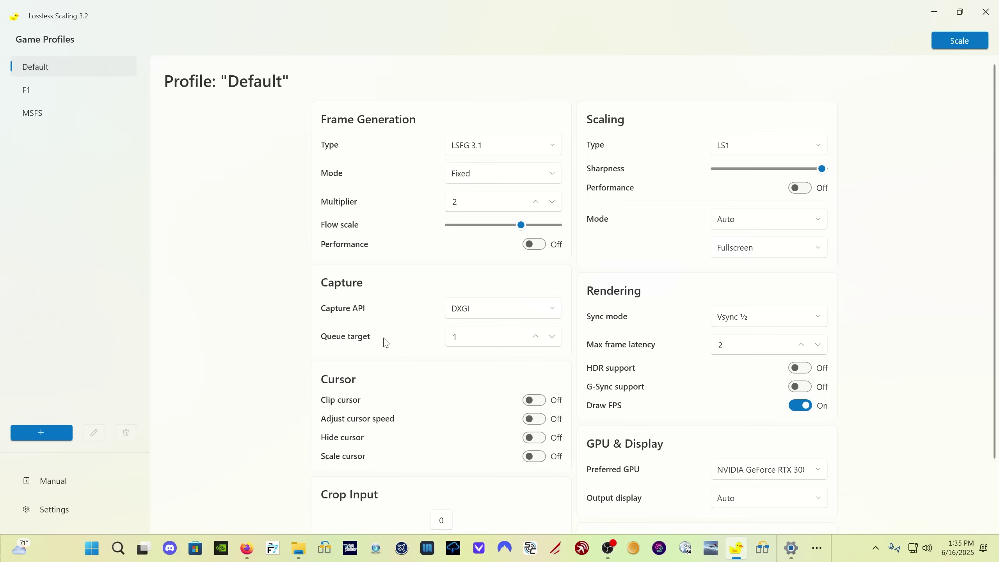
mouse_move(468, 337)
scroll(937, 270, "down", 2)
scroll(904, 267, "down", 1)
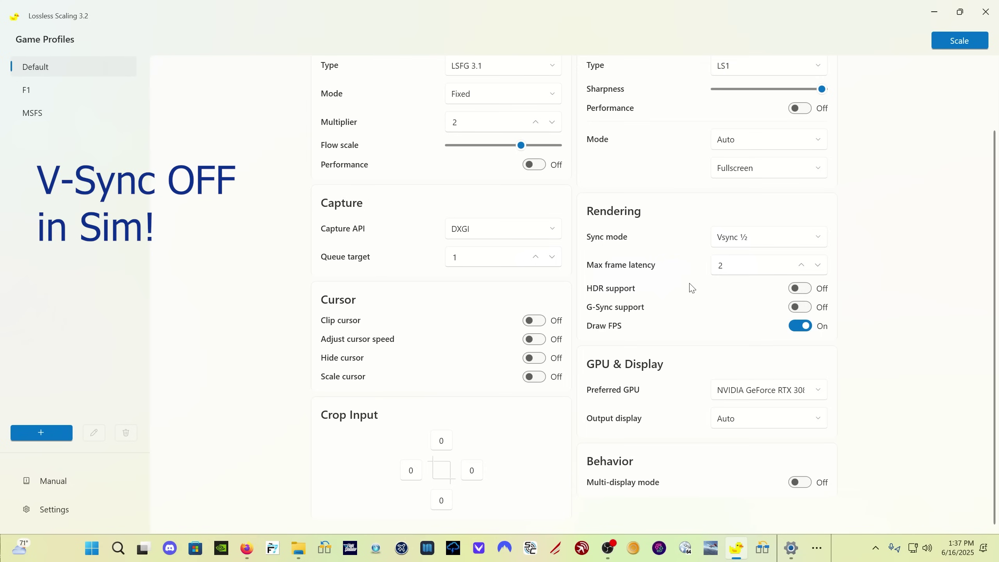
left_click(802, 236)
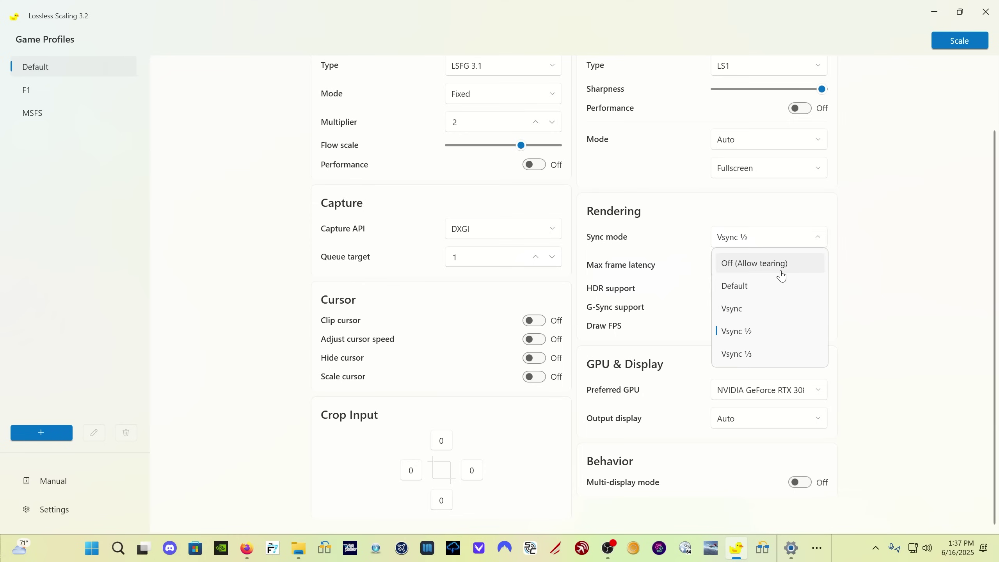
left_click(766, 334)
mouse_move(746, 242)
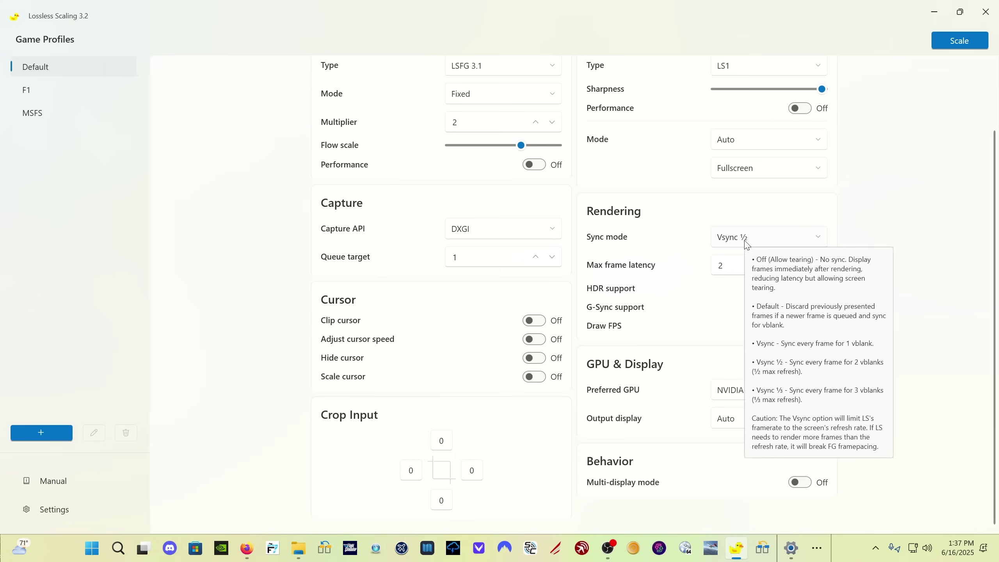
mouse_move(743, 274)
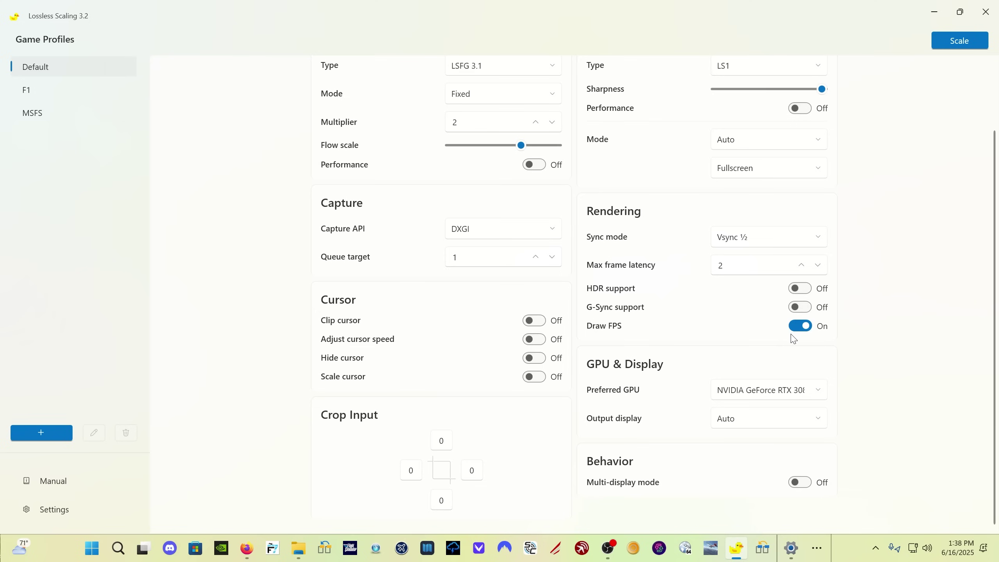
scroll(793, 338, "up", 3)
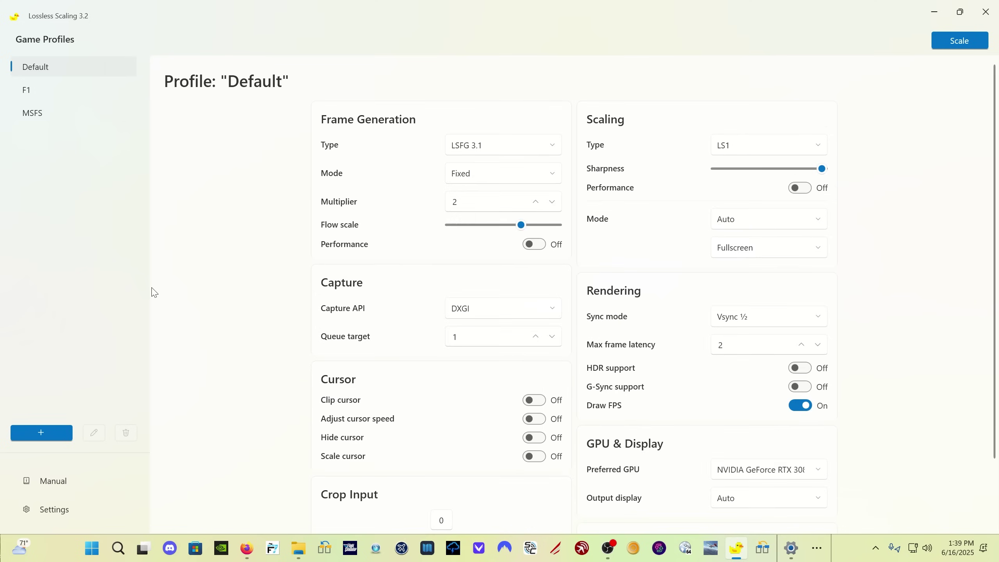
left_click(40, 434)
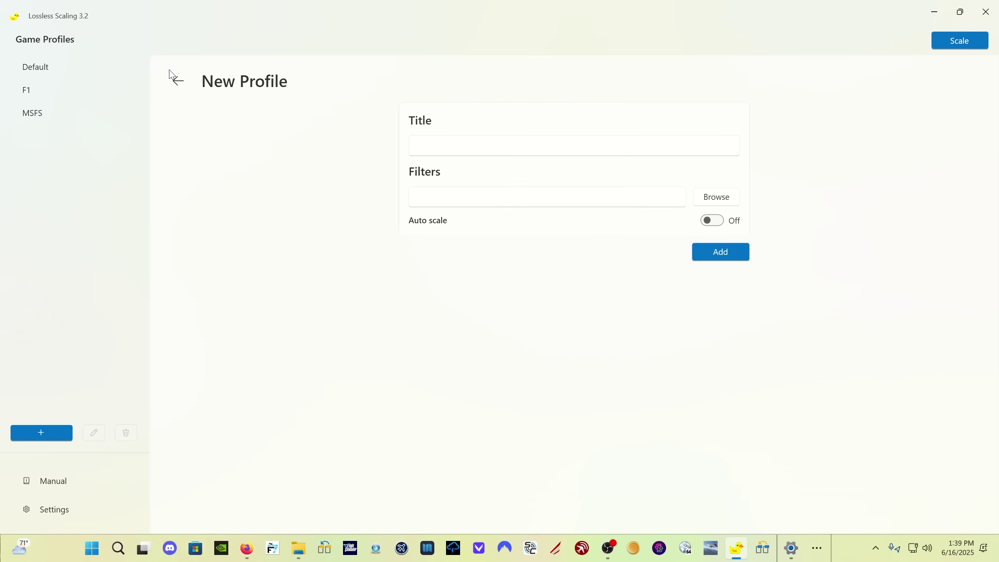
left_click(184, 85)
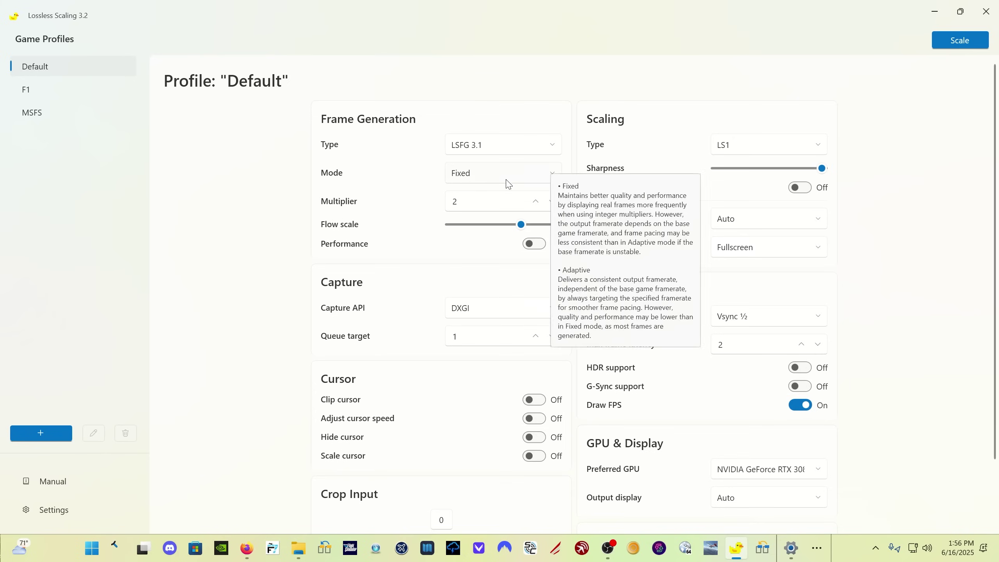
- Open the Settings page from Lossless Scaling's sidebar
left_click(82, 515)
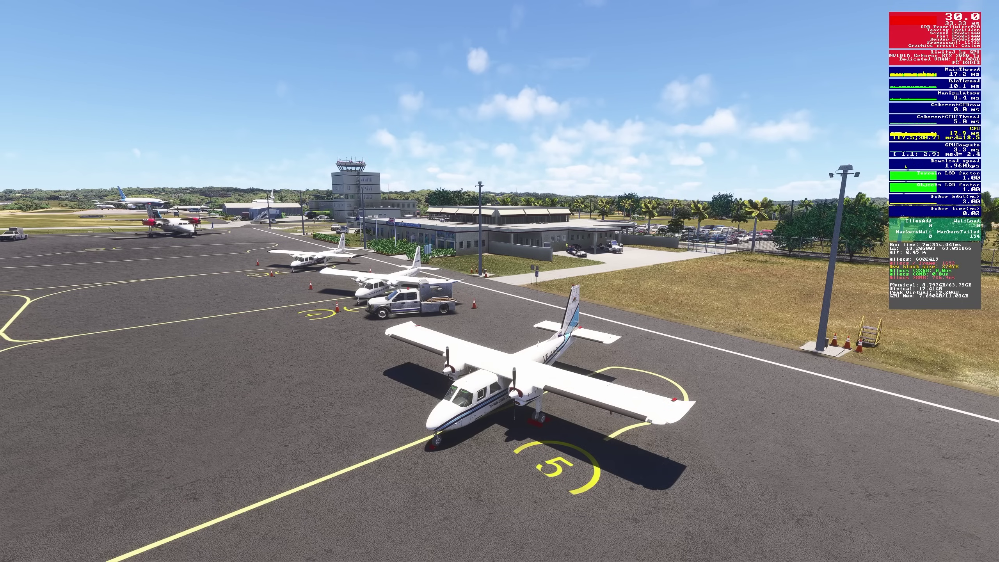
- Pause the sim, expand Global Rendering Quality, and scroll through its Advanced Settings
key("Escape")
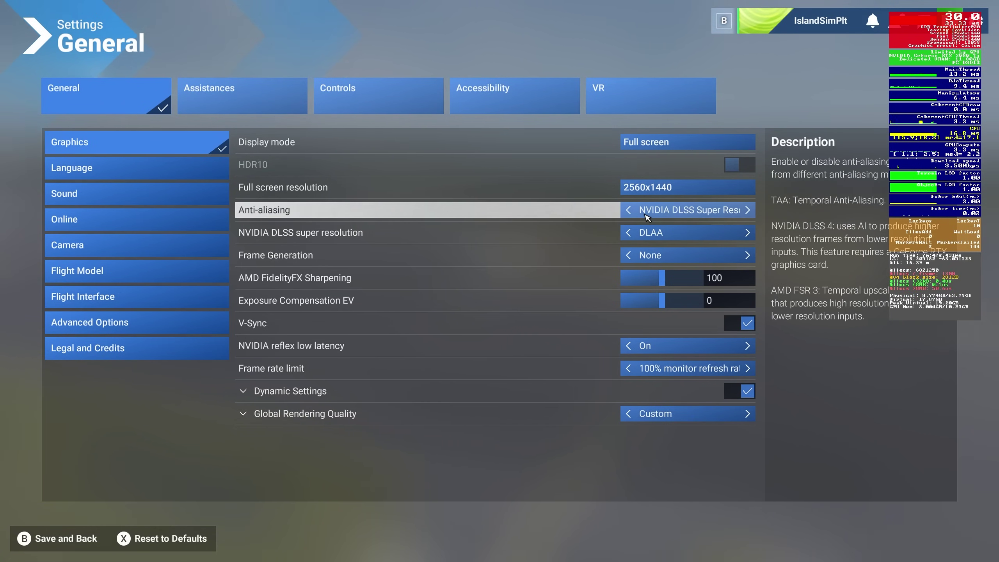
left_click(389, 416)
scroll(389, 417, "down", 6)
scroll(389, 417, "up", 2)
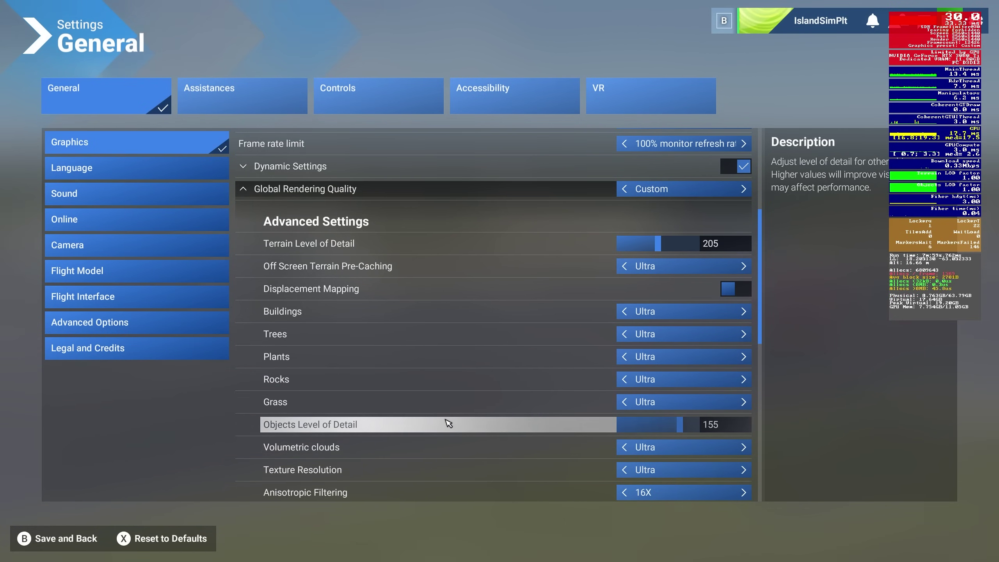
left_click_drag(763, 269, 774, 357)
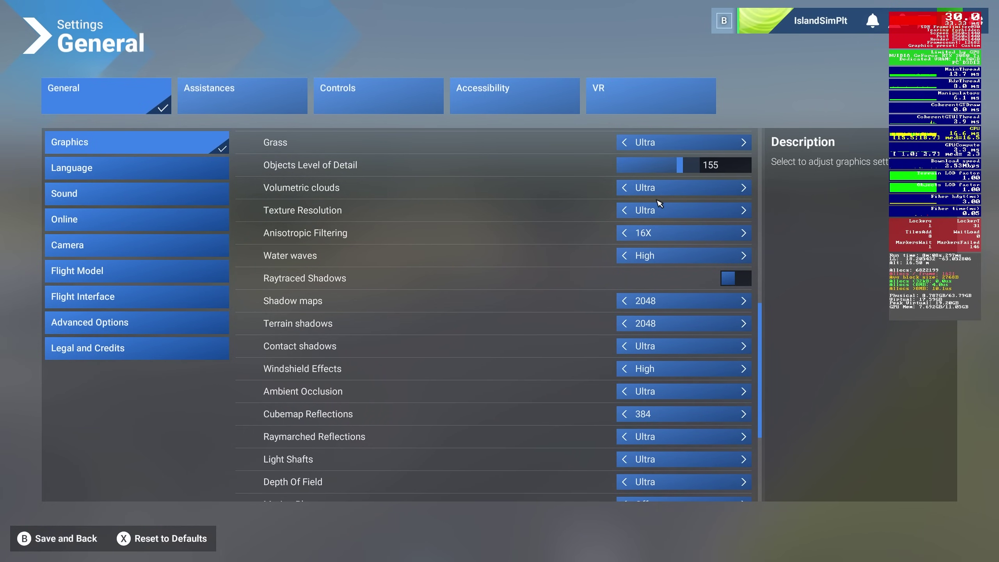
scroll(698, 234, "down", 3)
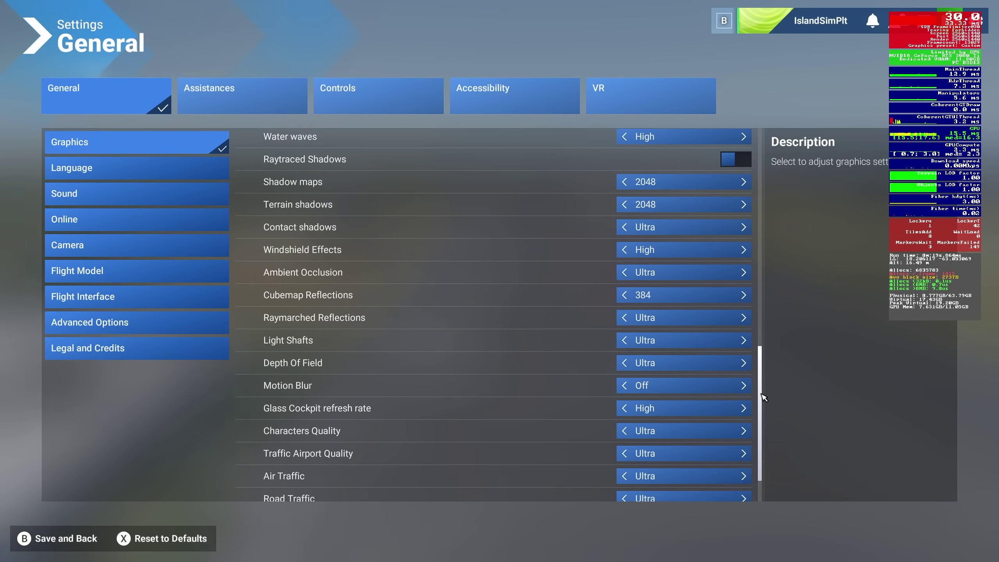
scroll(767, 421, "down", 2)
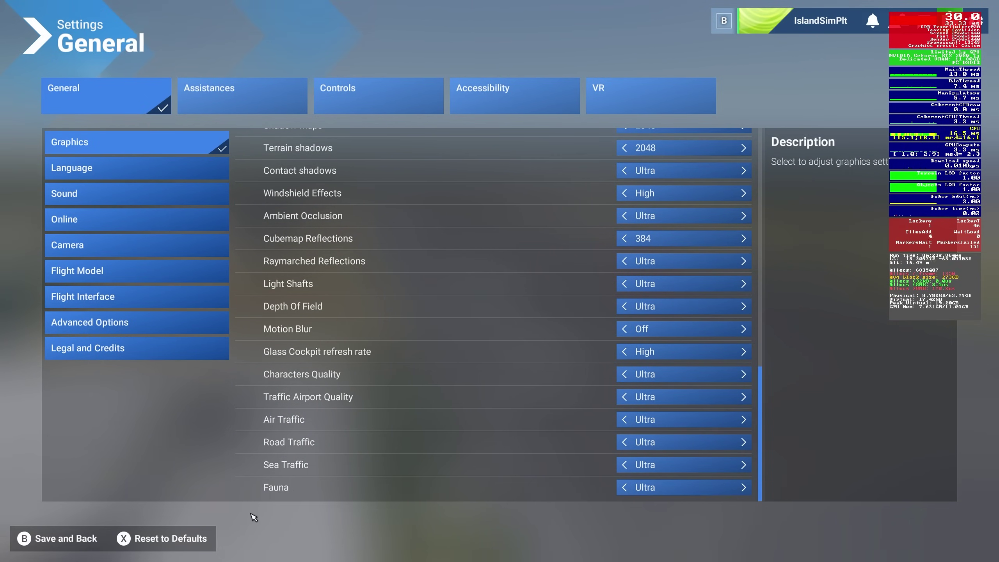
left_click_drag(760, 379, 754, 174)
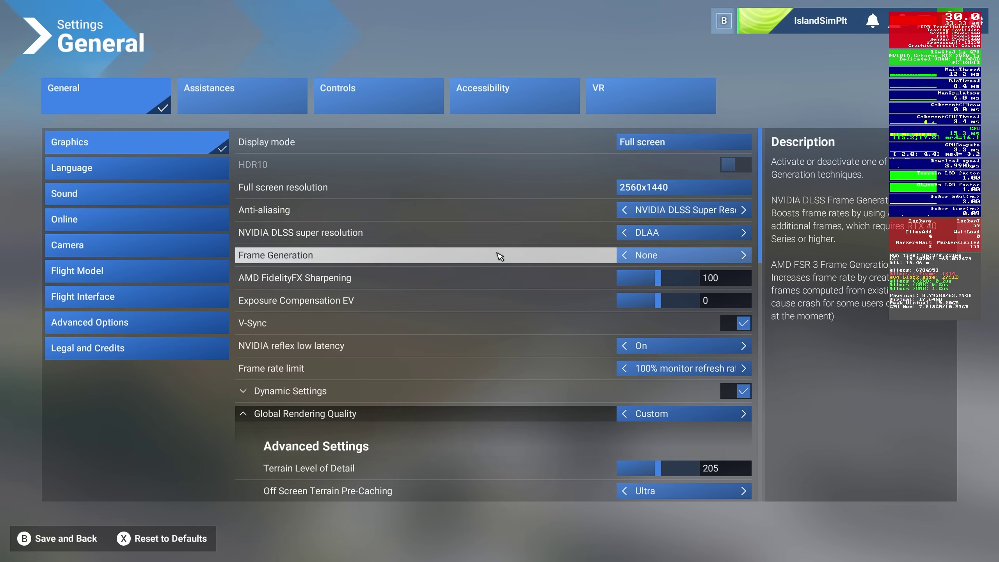
- Save and Back out of the graphics settings, then close the pause menu
left_click(67, 538)
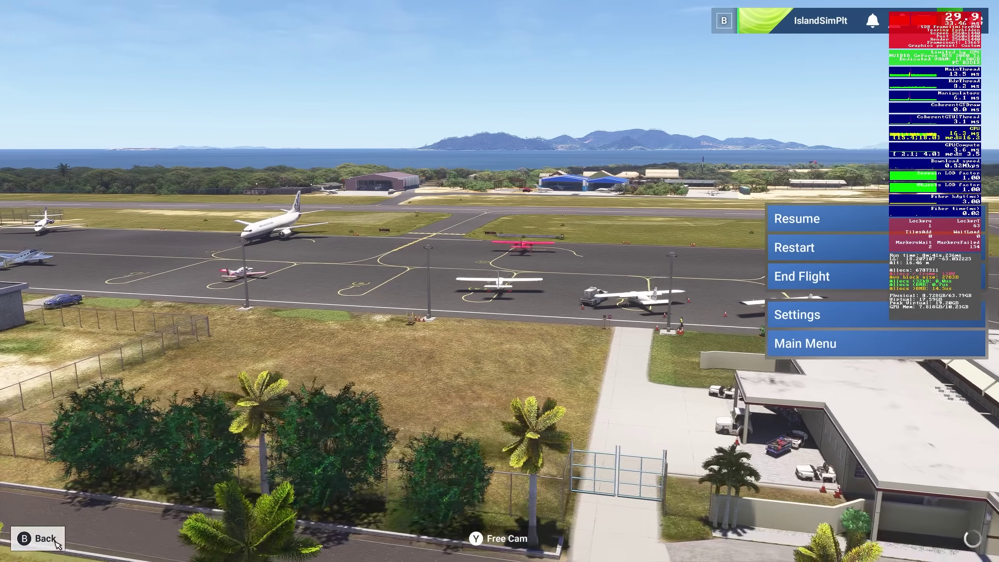
key("Escape")
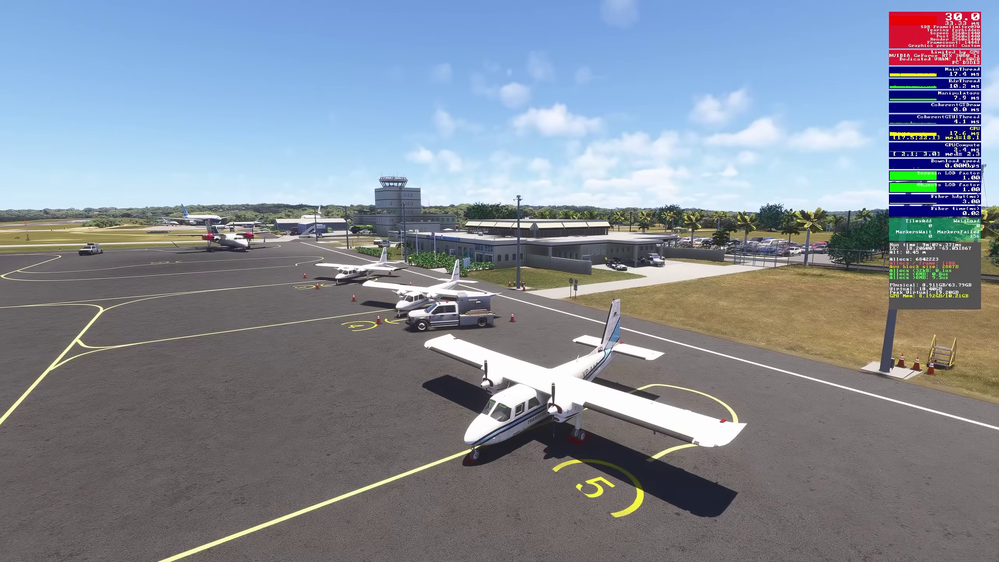
- Press Esc on the apron to bring up the pause menu
key("Escape")
- Set Frame Generation to NVIDIA DLSS, save, and resume the flight
left_click(820, 314)
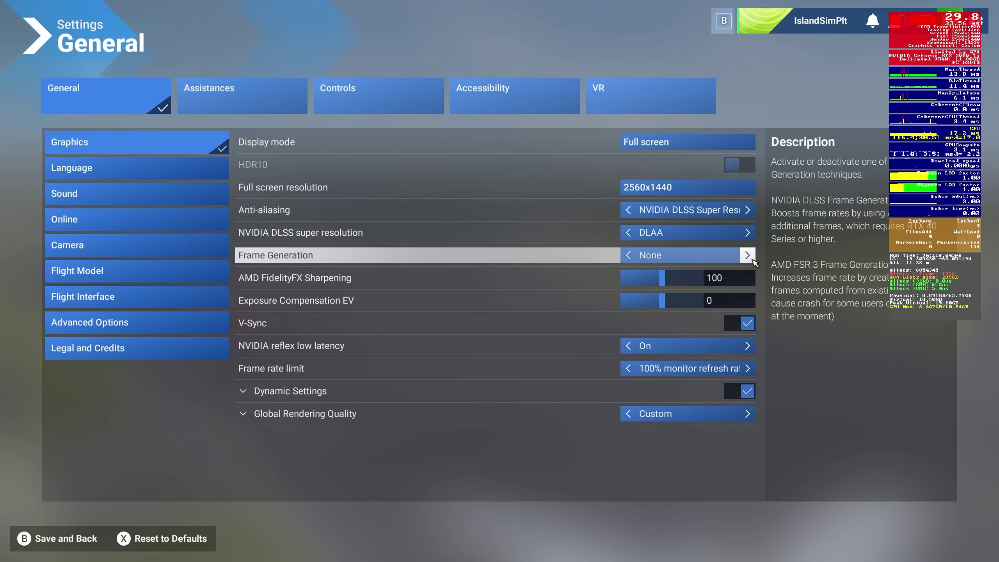
left_click(750, 259)
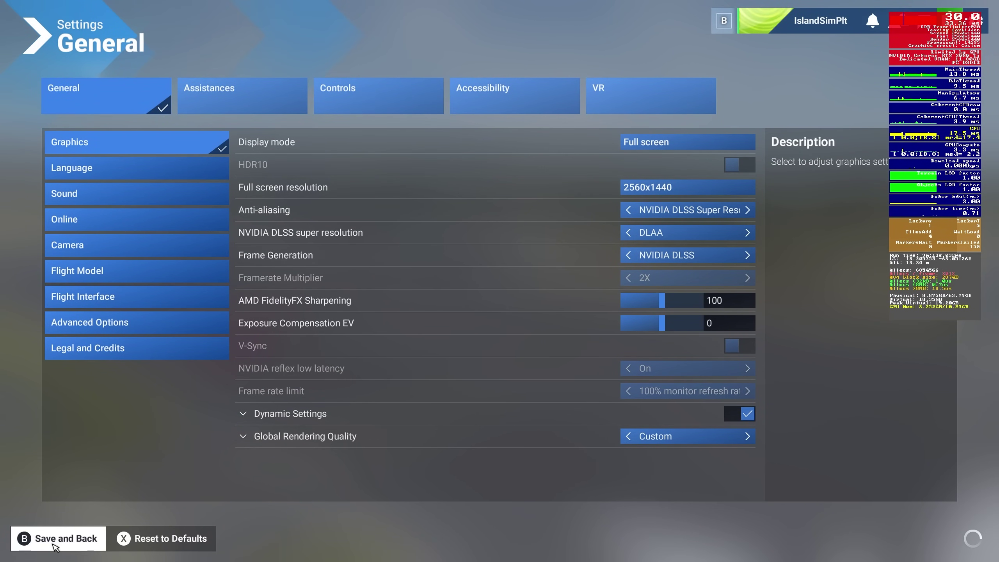
left_click(53, 543)
key("Escape")
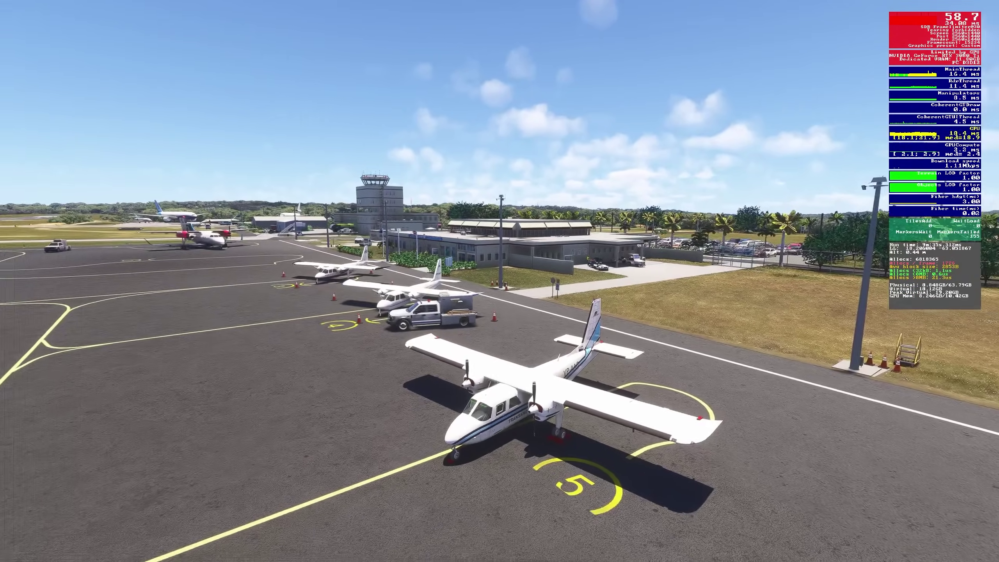
- Set Frame Generation back to None, save, and resume flying
key("Escape")
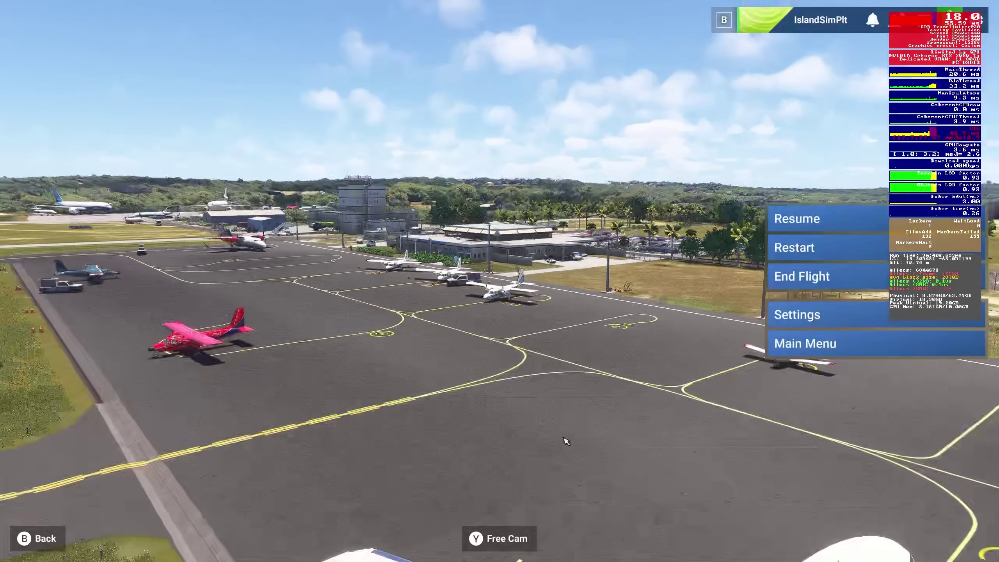
left_click(807, 317)
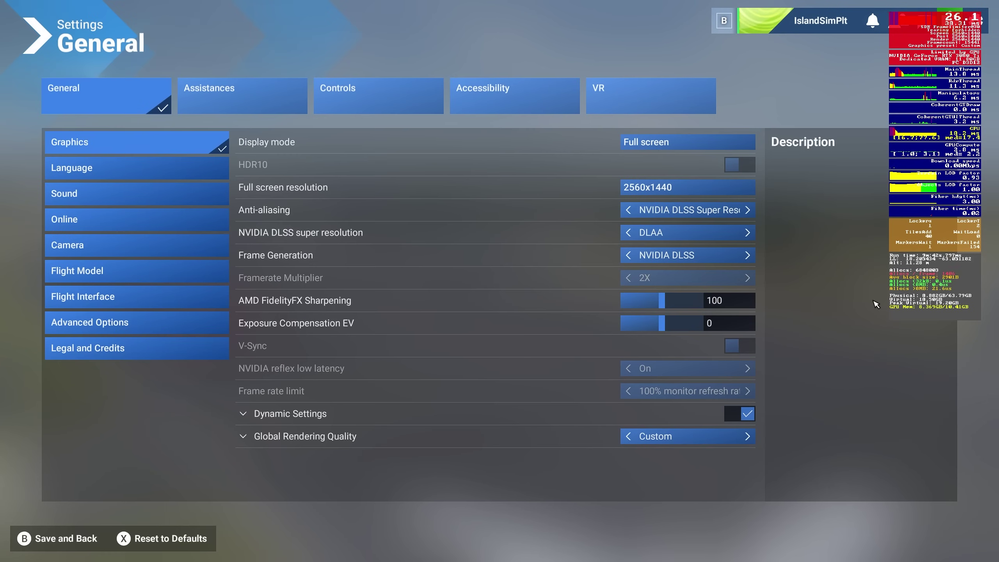
left_click(628, 254)
left_click(59, 538)
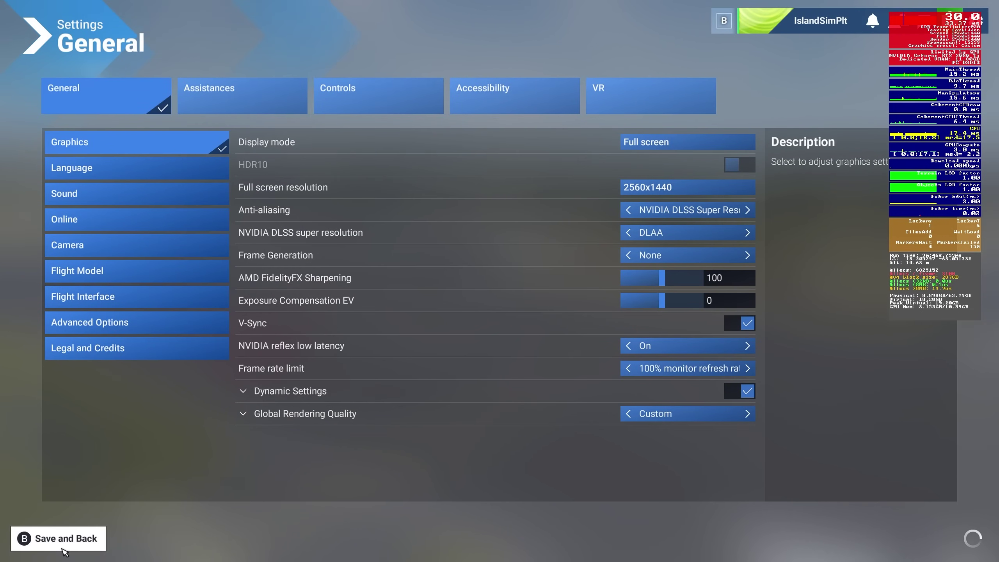
key("Escape")
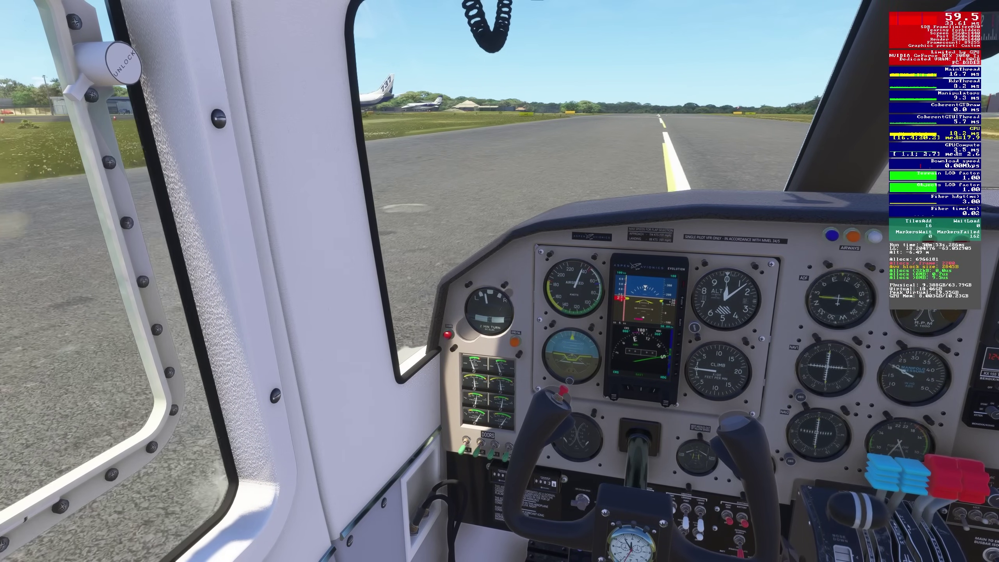
- Advance the throttles for takeoff and switch to the forward view along the runway
key("F3")
key("F3")
key("F3")
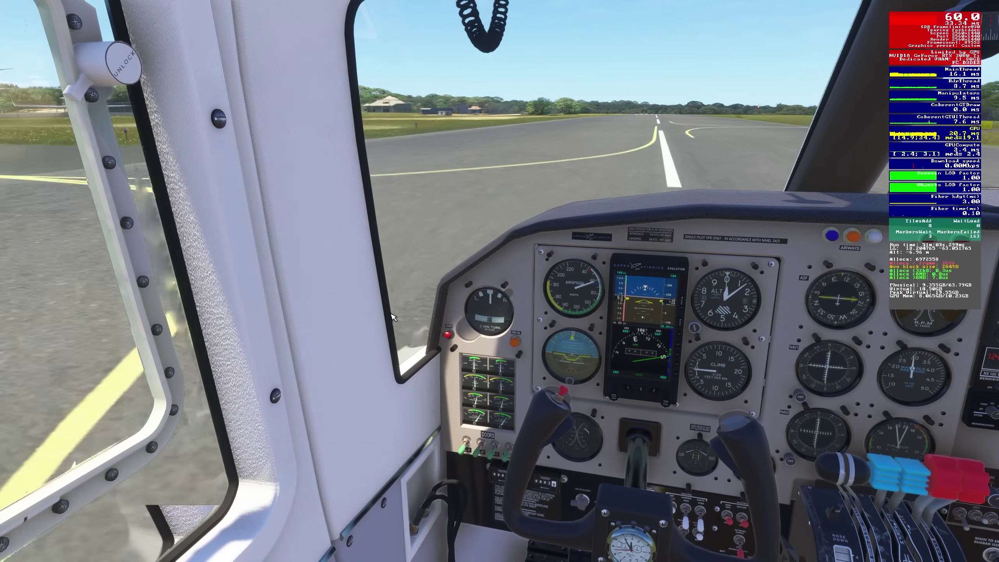
key("ctrl+space")
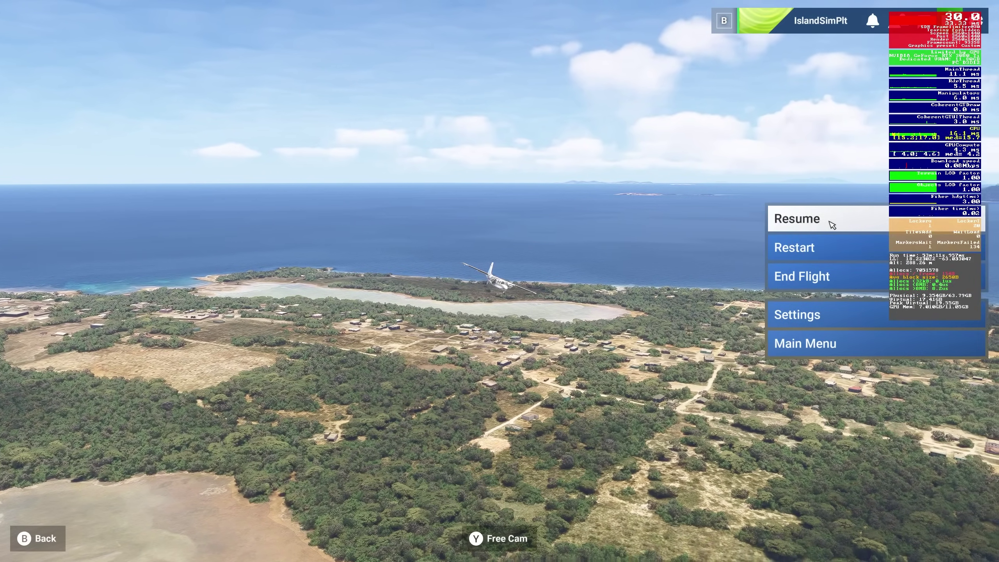
- Resume, change Frame Generation from NVIDIA DLSS to None, save, and switch to the cabin window camera
left_click(830, 221)
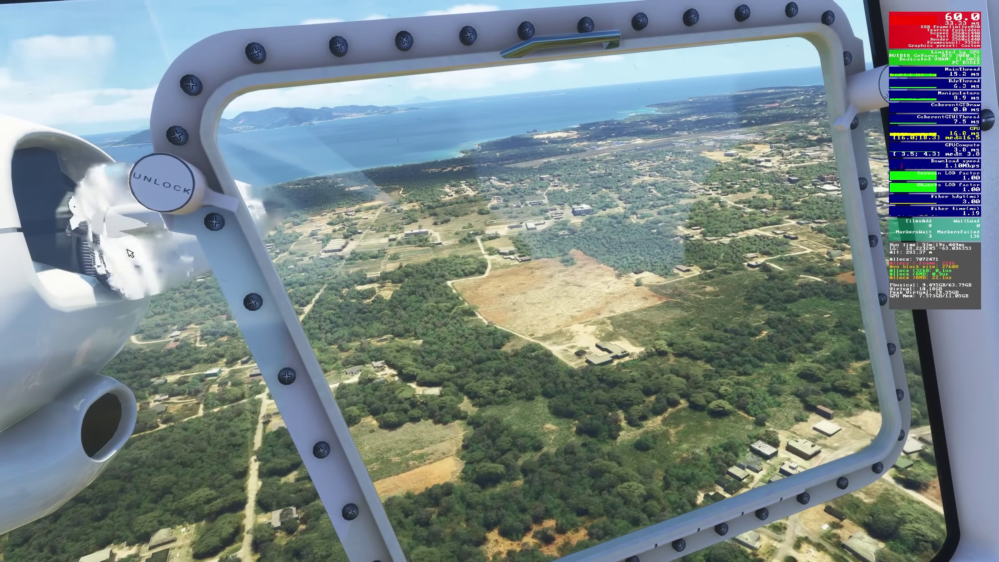
key("Escape")
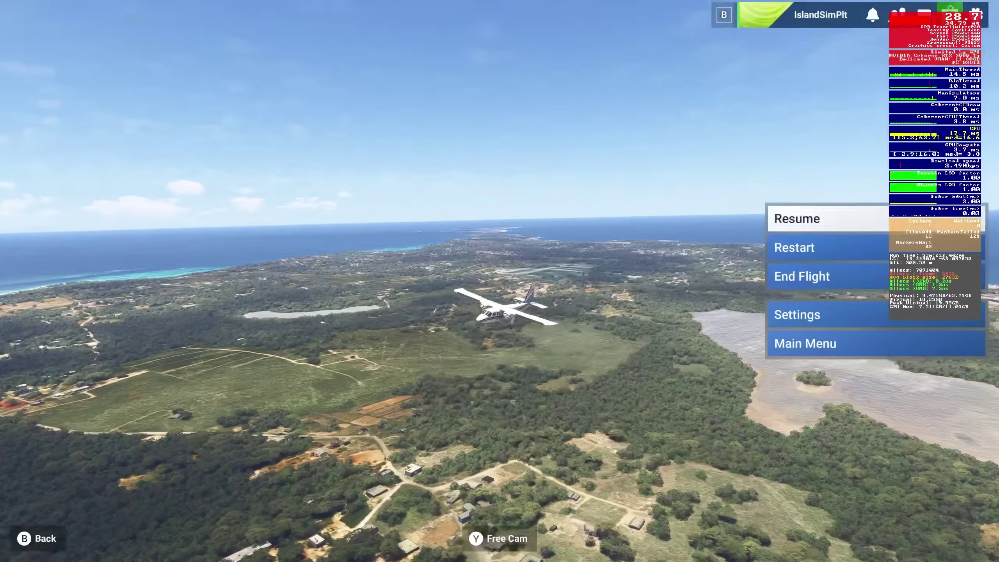
left_click(798, 314)
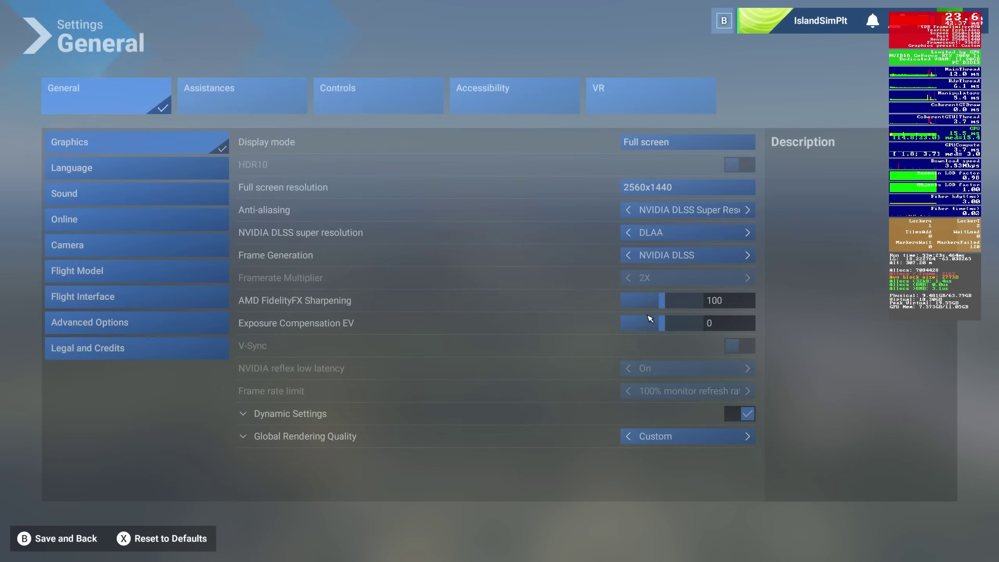
left_click(627, 255)
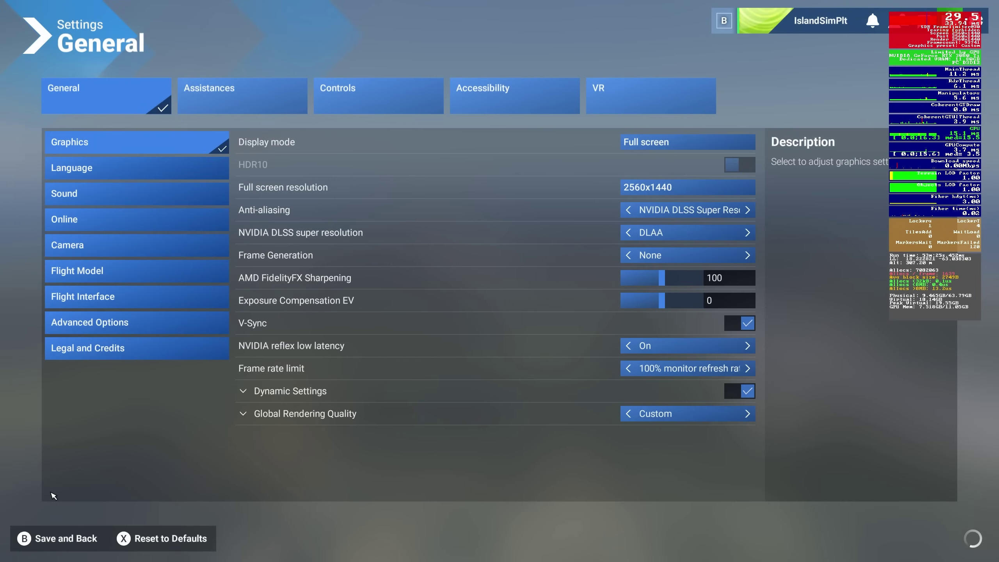
left_click(53, 543)
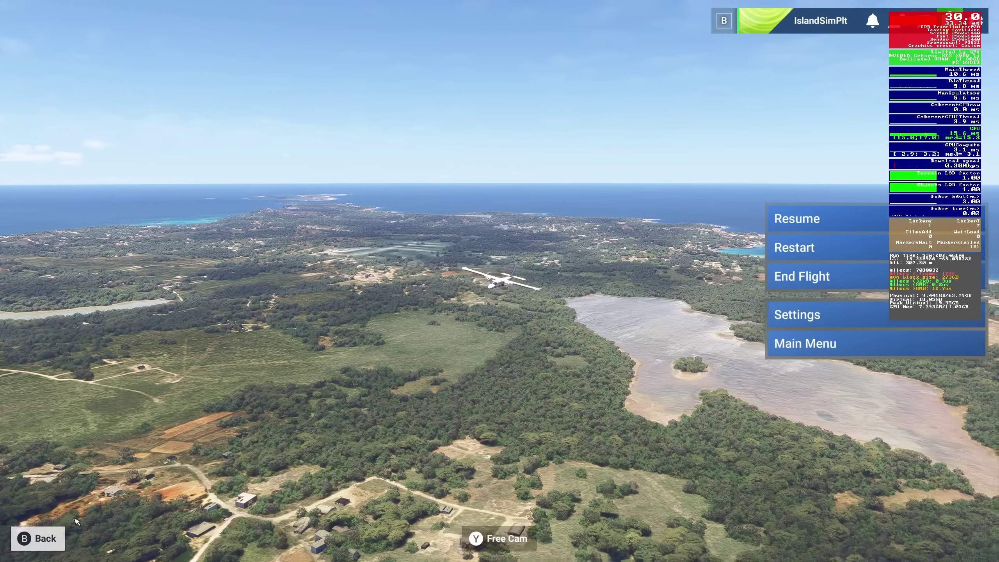
left_click(53, 542)
key("End")
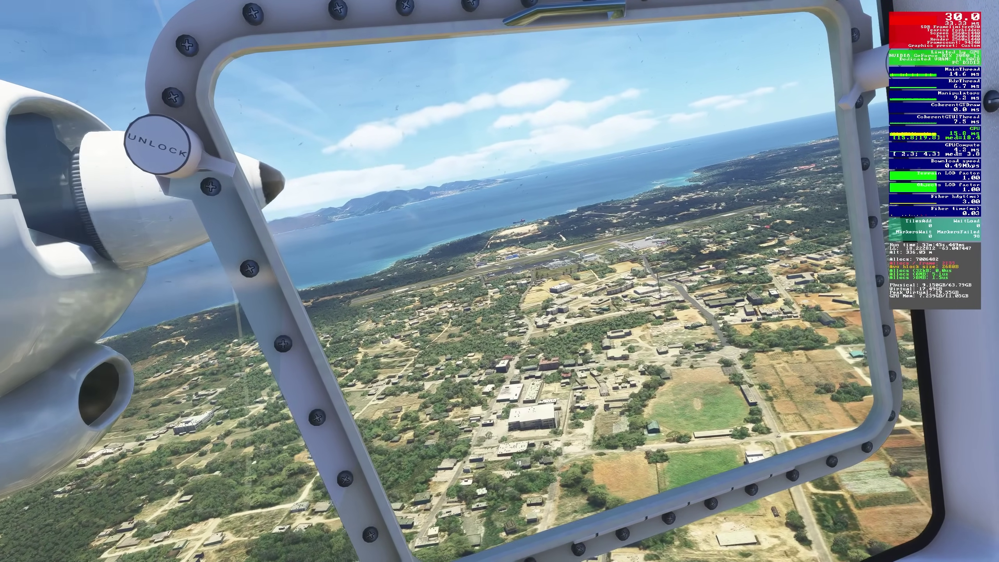
- Cycle the camera with Ctrl+Space to the forward cockpit instrument-panel view
key("ctrl+space")
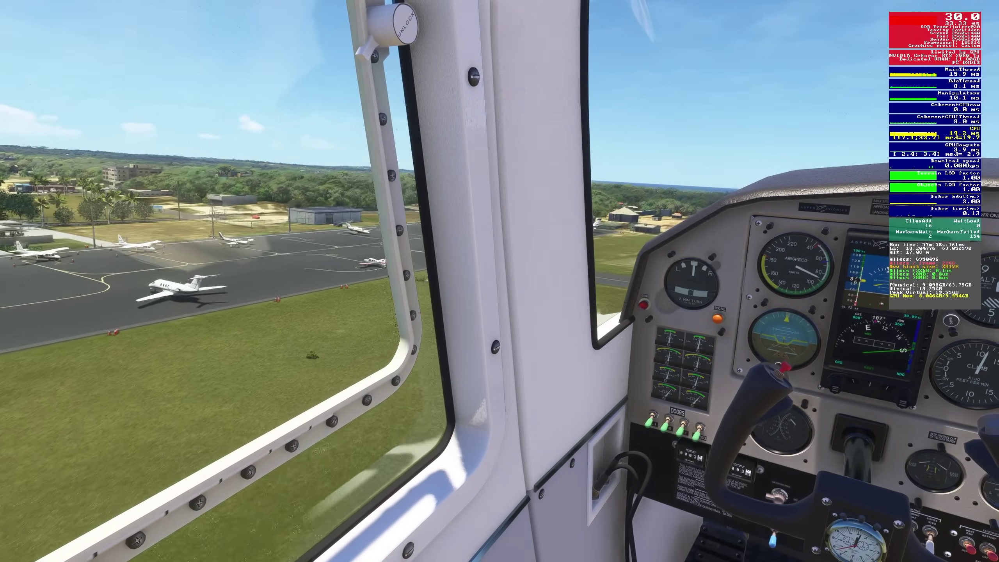
- Cycle the camera with Ctrl+Space to the left cabin-window view beside the engine
key("ctrl+space")
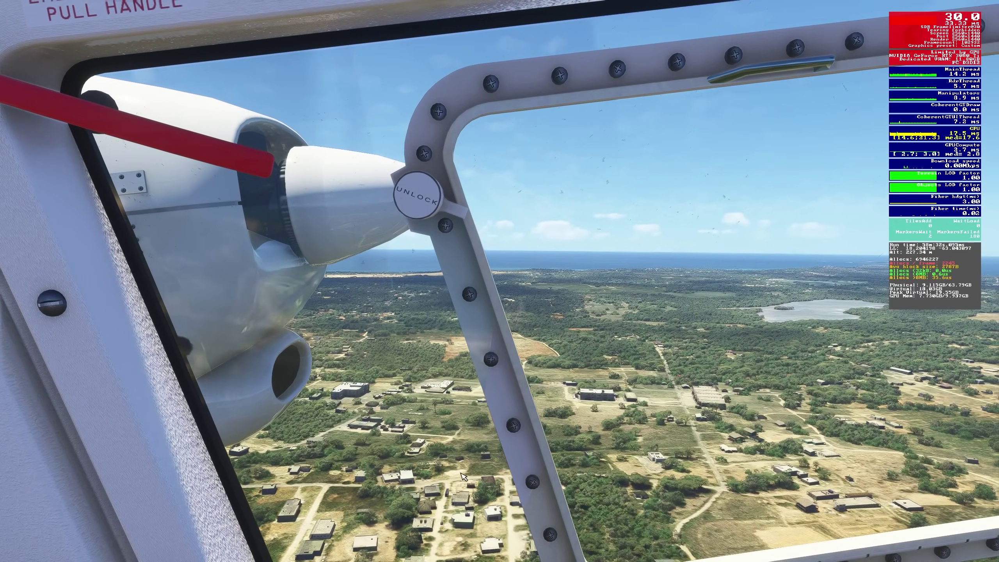
- Turn on NVIDIA DLSS frame generation in the graphics settings and save
key("Escape")
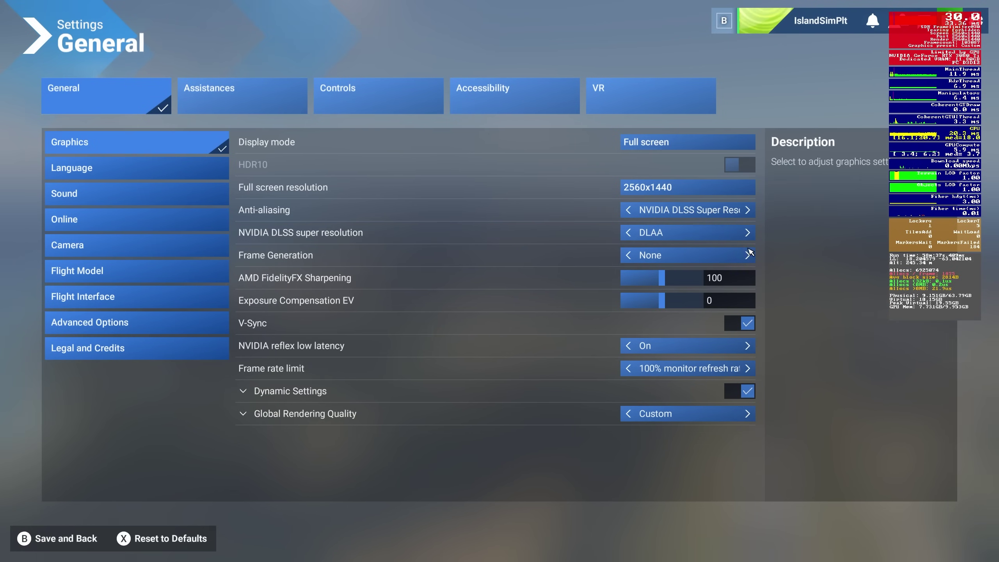
left_click(747, 255)
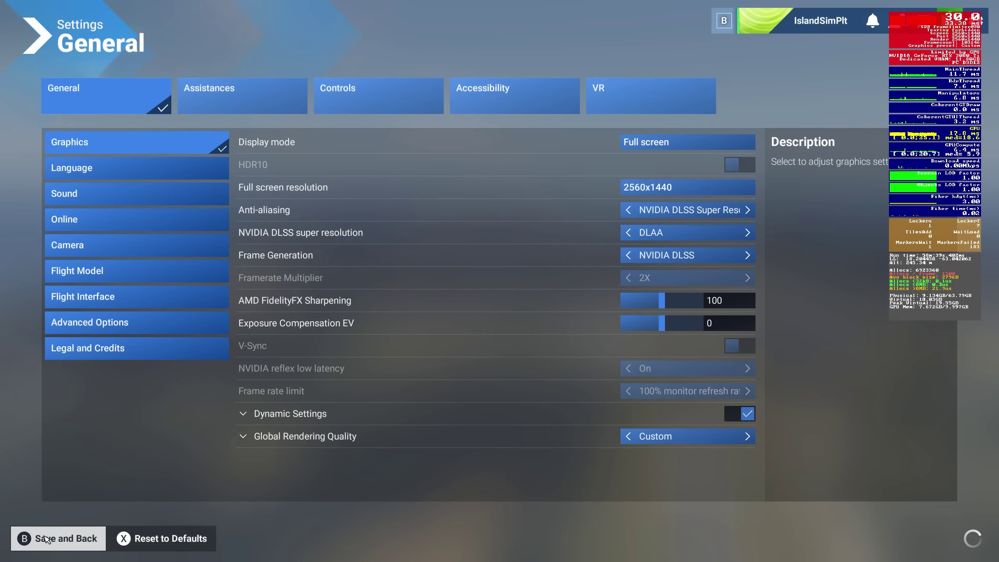
left_click(46, 539)
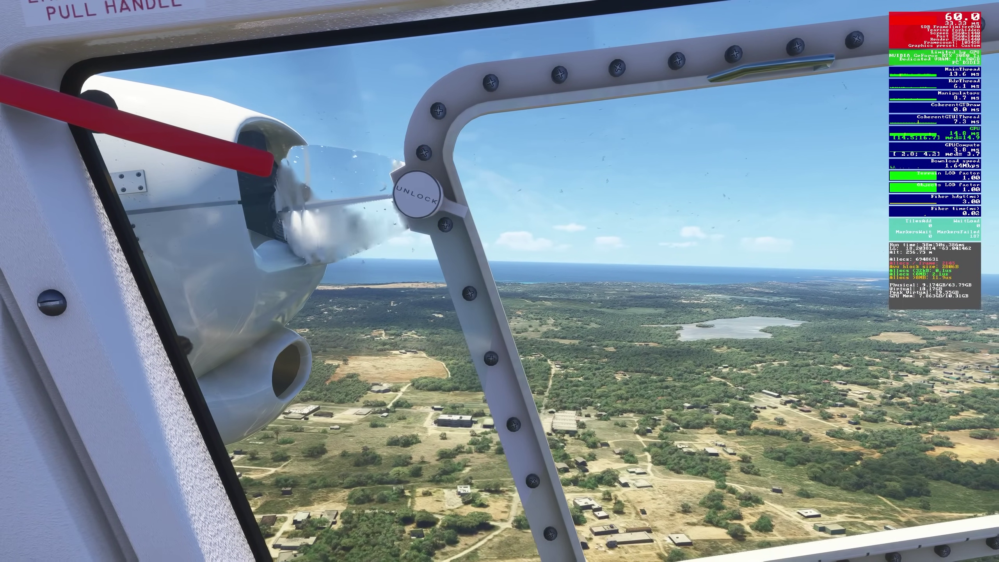
- Switch frame generation to the next technique, then reopen the graphics settings
key("Escape")
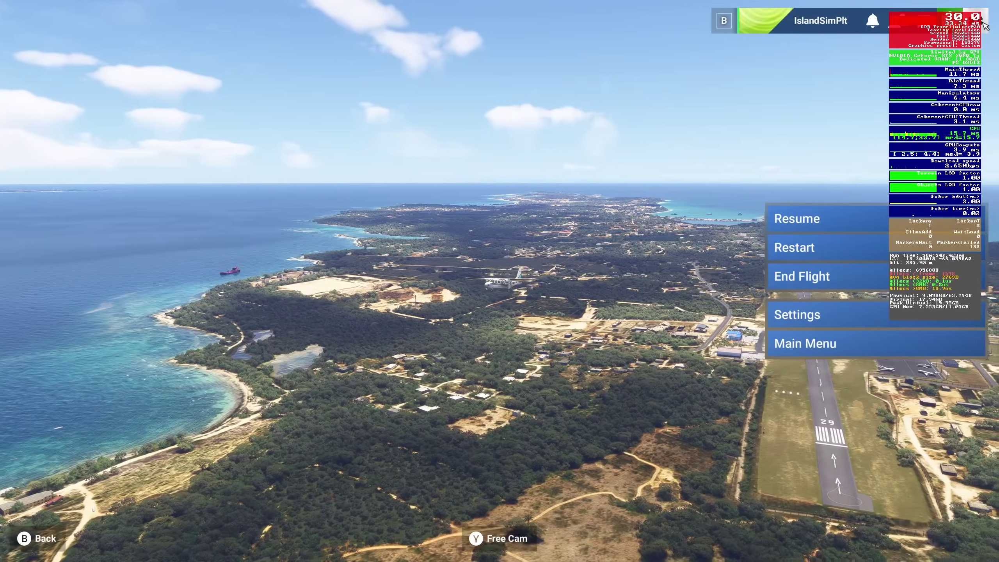
left_click(802, 315)
left_click(748, 255)
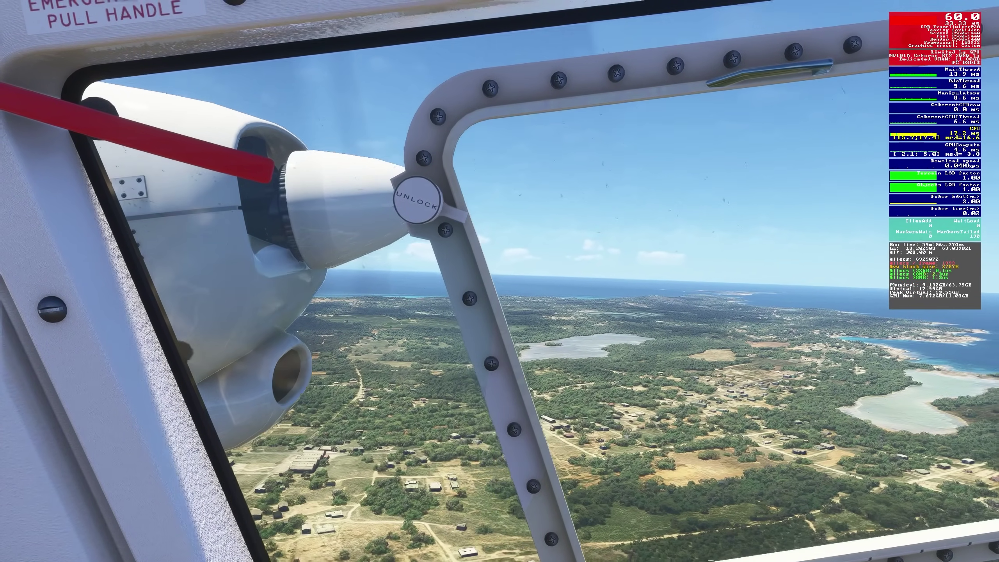
key("Escape")
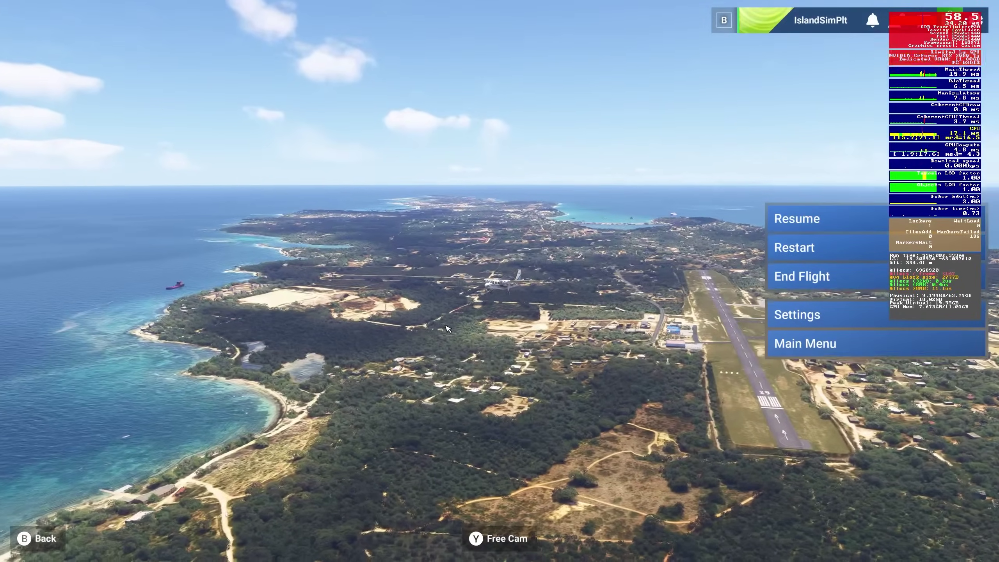
left_click(797, 315)
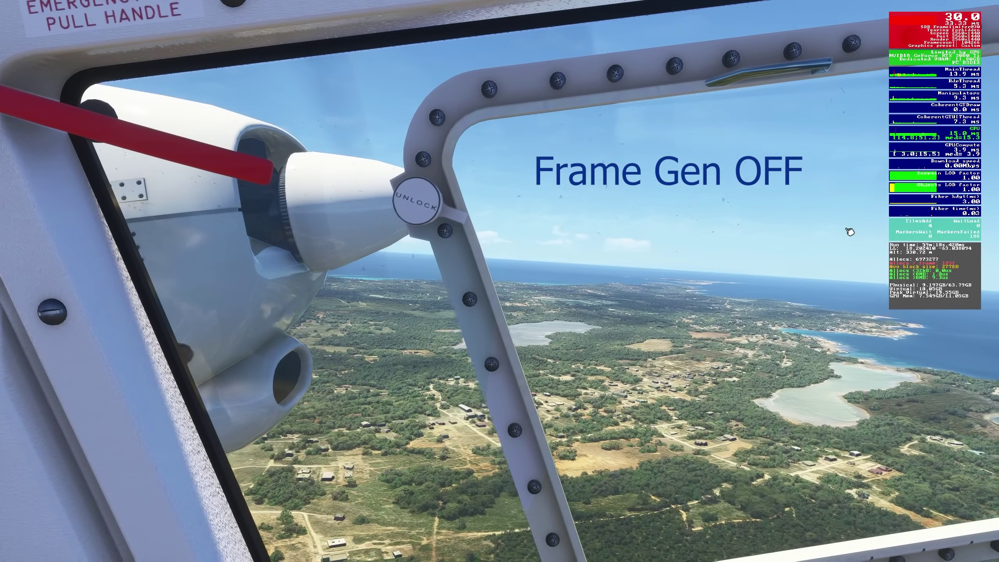
- Cycle through the overhead cockpit, left cabin-window, instrument panel and forward pilot views
key("ctrl+space")
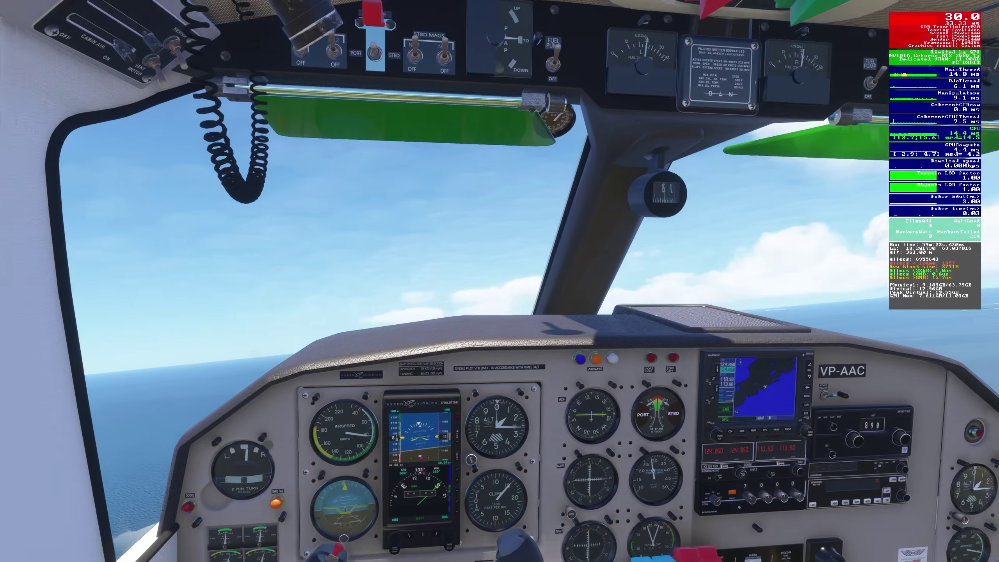
key("a")
key("ctrl+space")
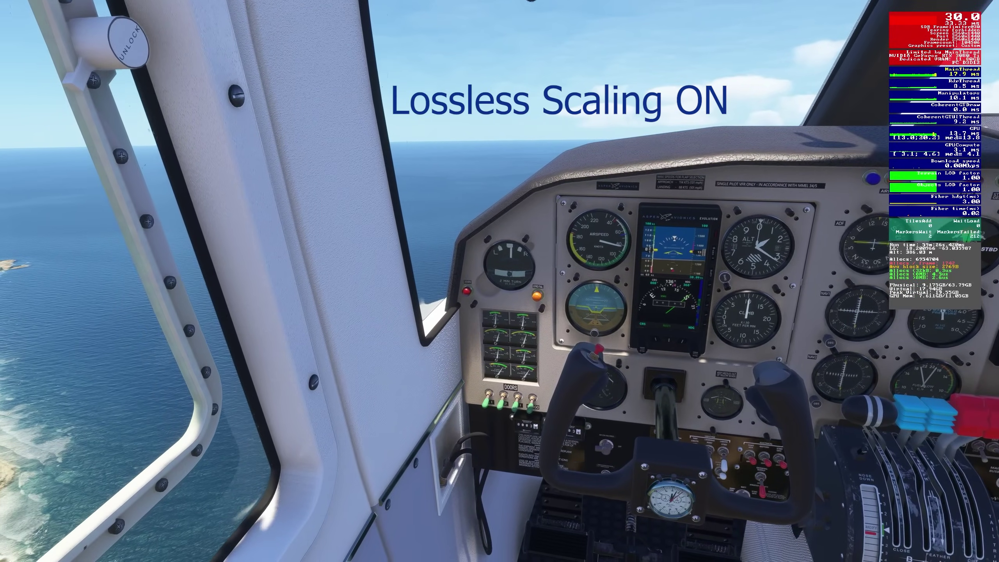
key("a")
key("a")
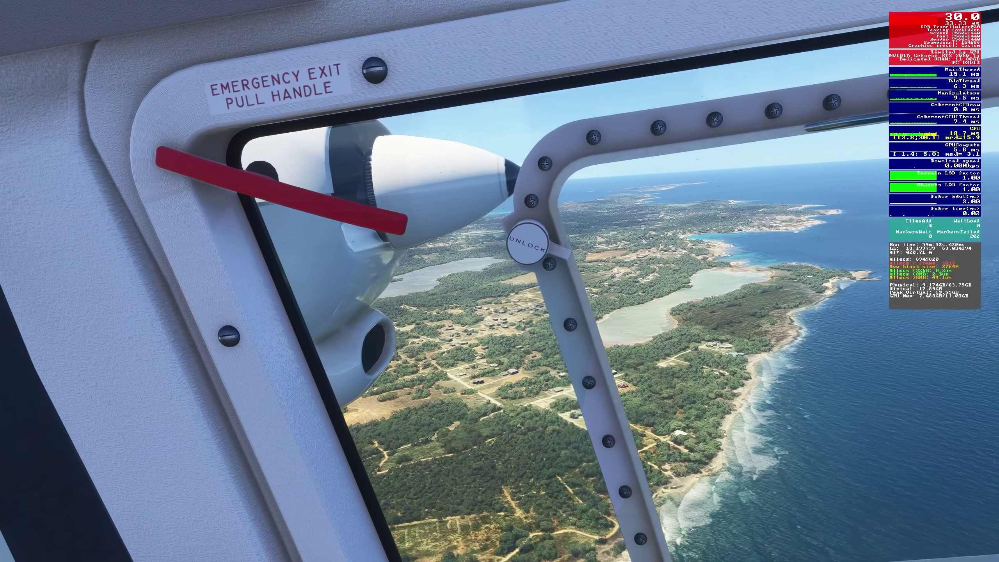
key("a")
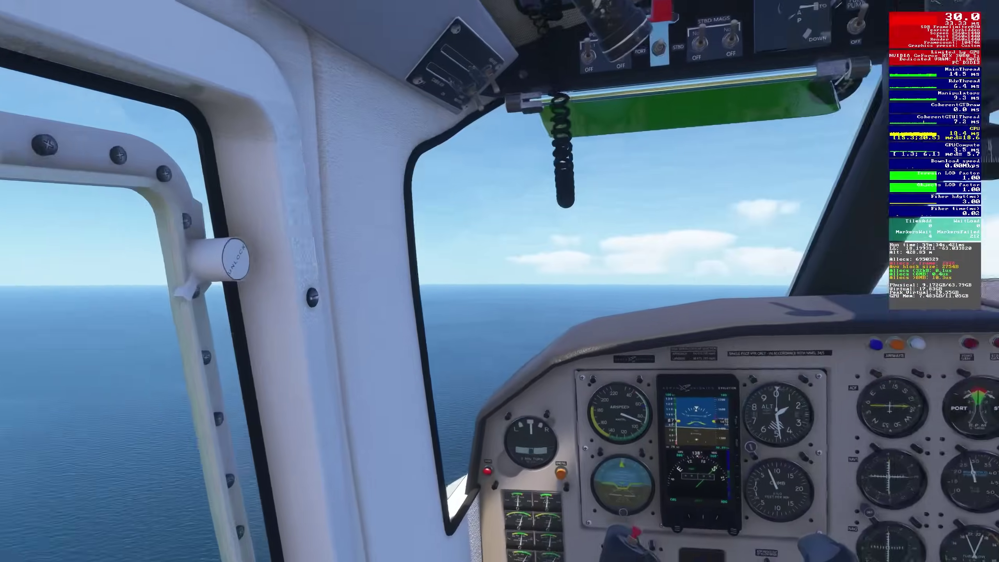